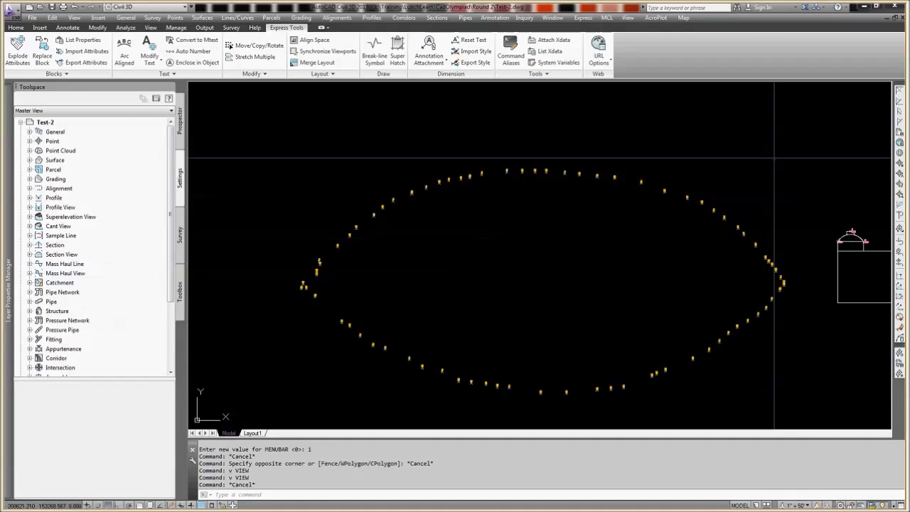
Step: Dock the Transparent Commands toolbar horizontally above the drawing area and hide the Transparent Command Filters toolbar
{"action": "left_click", "coordinate": [899, 89]}
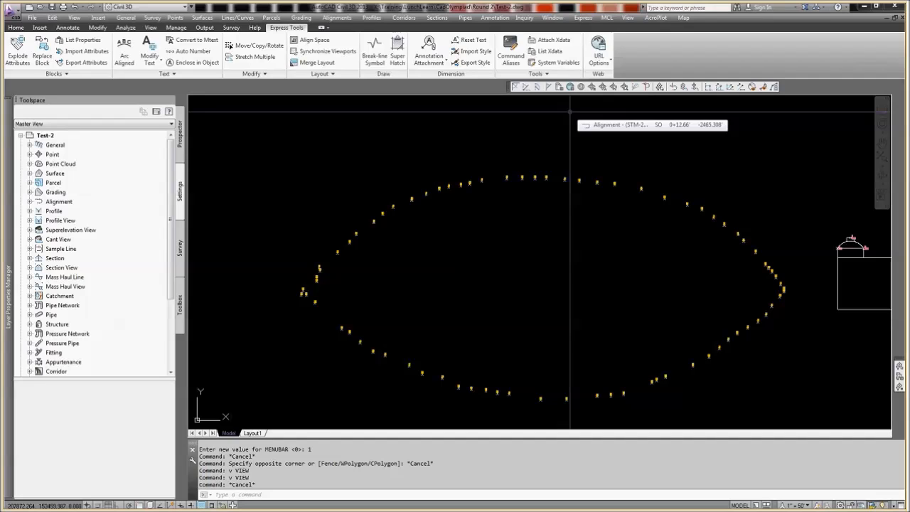
{"action": "middle_click_drag", "start_coordinate": [596, 126], "coordinate": [554, 128]}
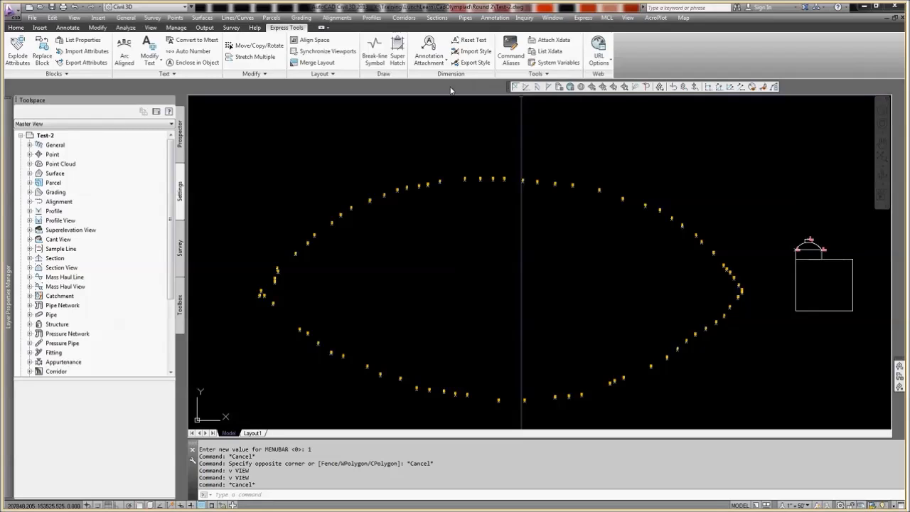
{"action": "right_click", "coordinate": [390, 90]}
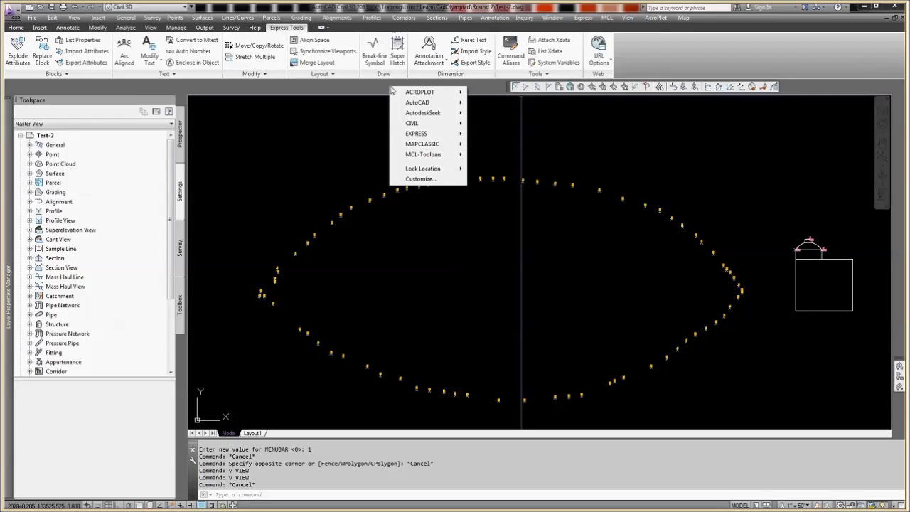
{"action": "mouse_move", "coordinate": [412, 123]}
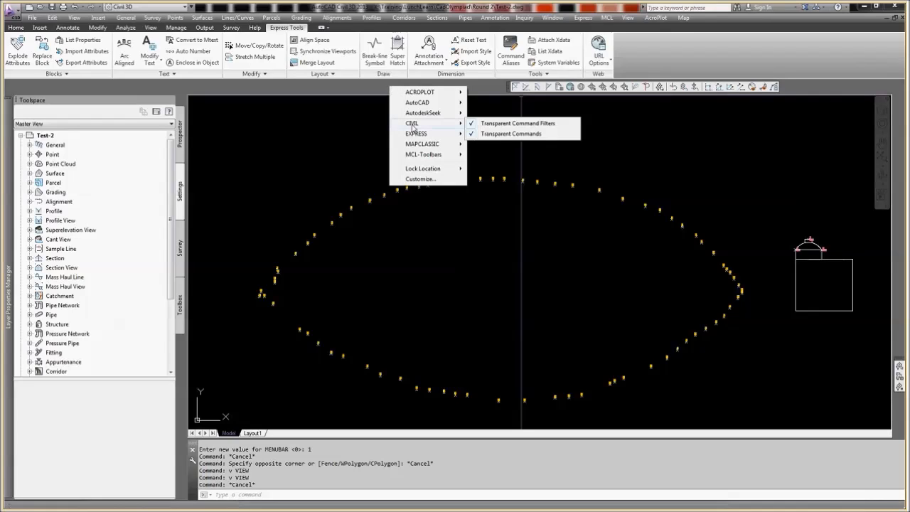
{"action": "left_click", "coordinate": [471, 124]}
Step: Check which Civil toolbars are turned on without changing any of them
{"action": "right_click", "coordinate": [461, 87]}
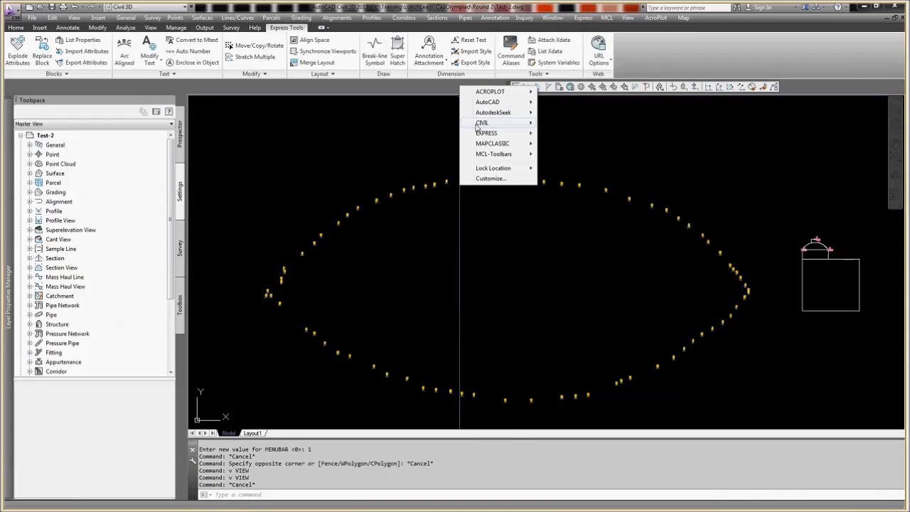
{"action": "mouse_move", "coordinate": [482, 123]}
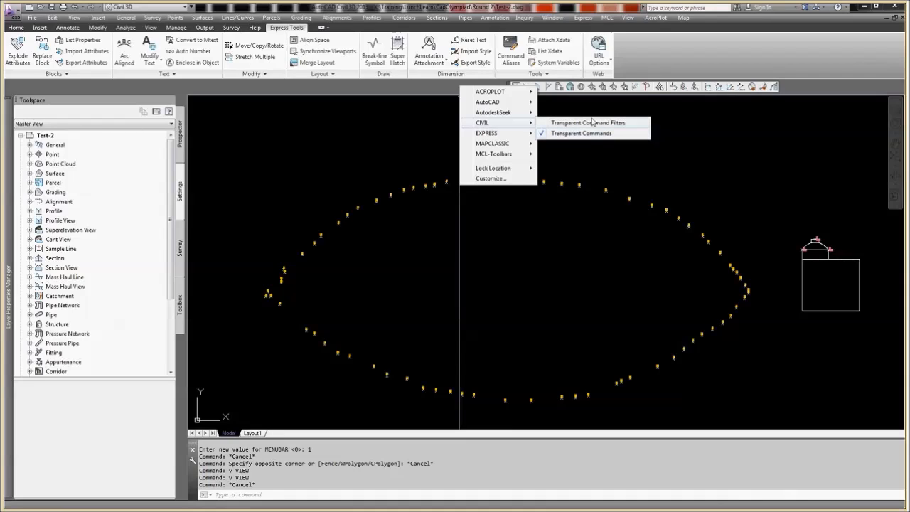
{"action": "left_click", "coordinate": [586, 161]}
{"action": "key", "text": "Escape"}
{"action": "key", "text": "Escape"}
{"action": "key", "text": "Escape"}
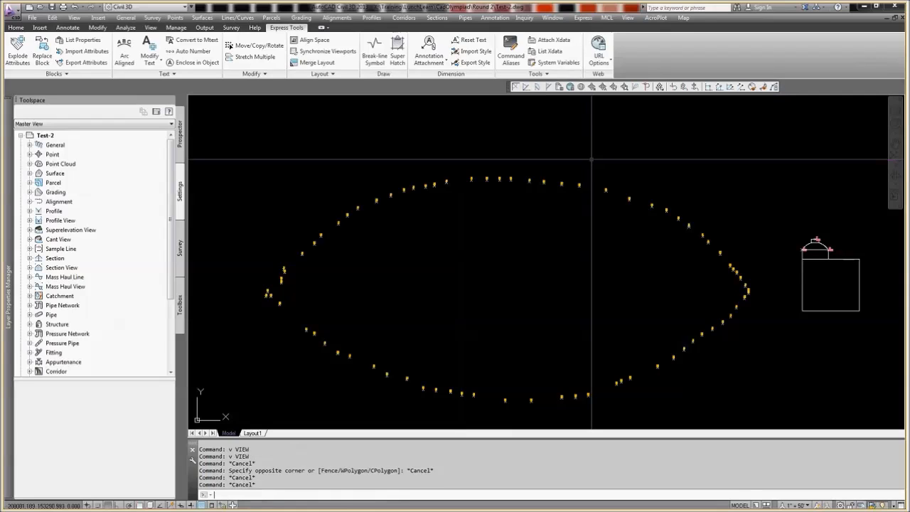
Step: Examine the point numbers along the eastern end of the lens-shaped outline of survey points
{"action": "scroll", "coordinate": [748, 290], "scroll_direction": "up", "scroll_amount": 10}
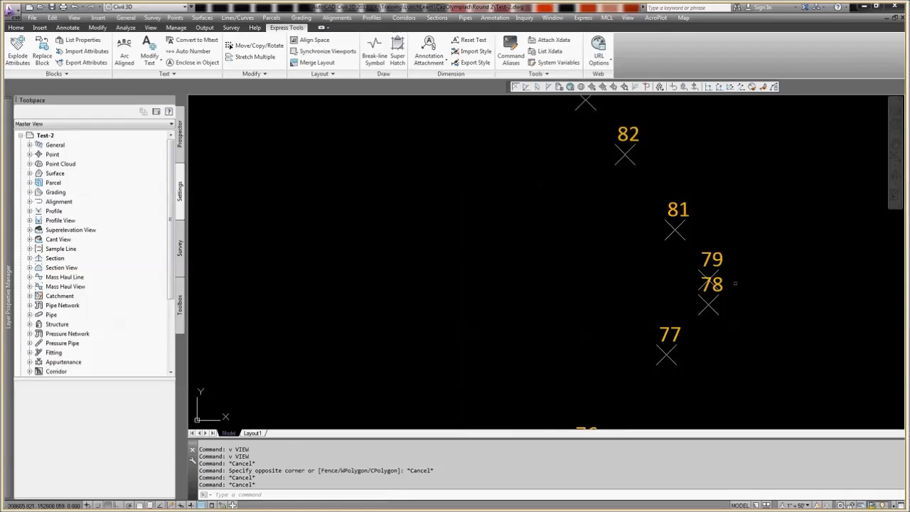
{"action": "scroll", "coordinate": [673, 271], "scroll_direction": "down", "scroll_amount": 4}
{"action": "middle_click_drag", "start_coordinate": [658, 264], "coordinate": [816, 442]}
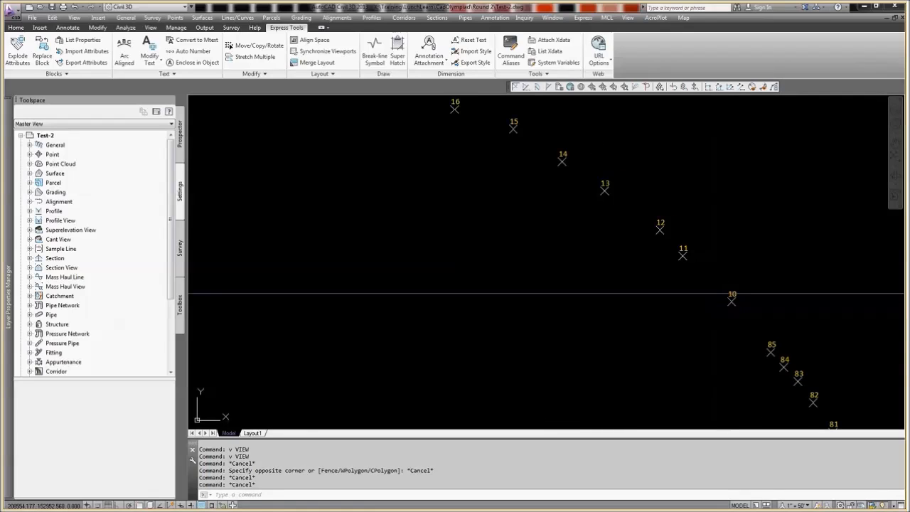
{"action": "middle_click_drag", "start_coordinate": [702, 283], "coordinate": [676, 268]}
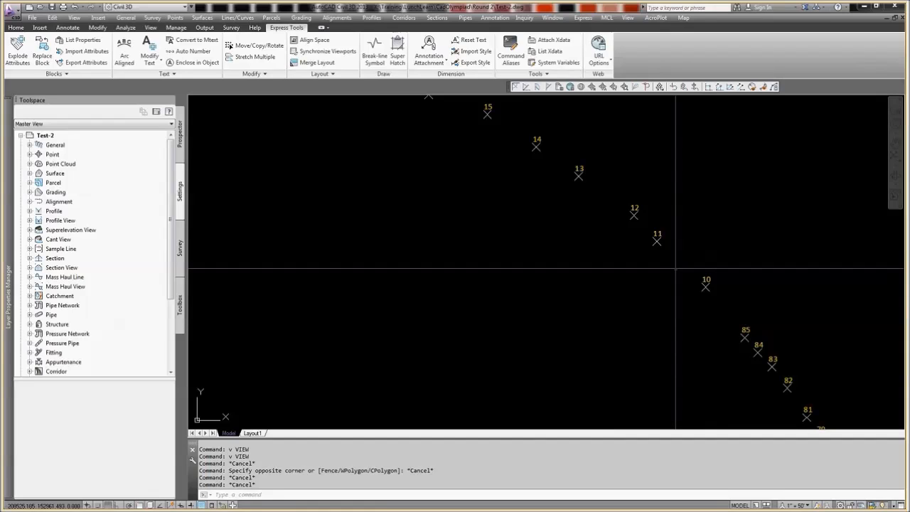
{"action": "scroll", "coordinate": [676, 268], "scroll_direction": "down", "scroll_amount": 6}
{"action": "middle_click_drag", "start_coordinate": [645, 292], "coordinate": [641, 256]}
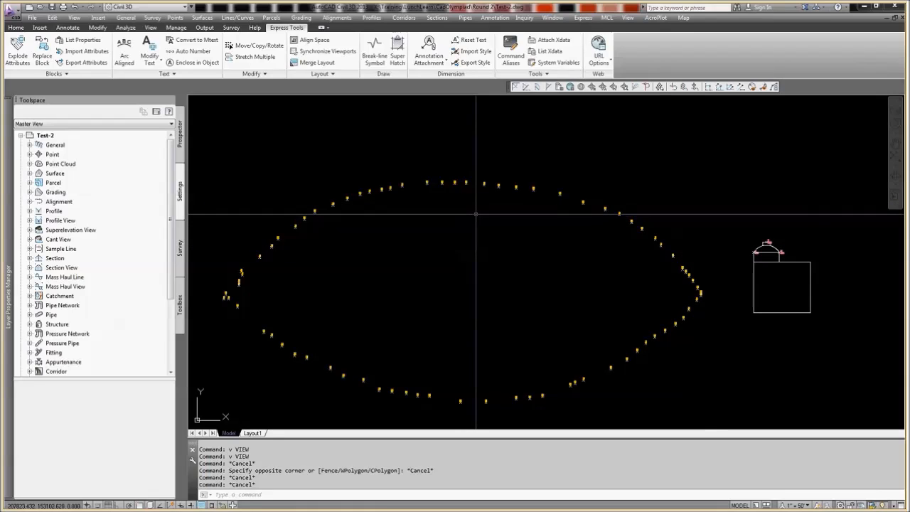
{"action": "key", "text": "Escape"}
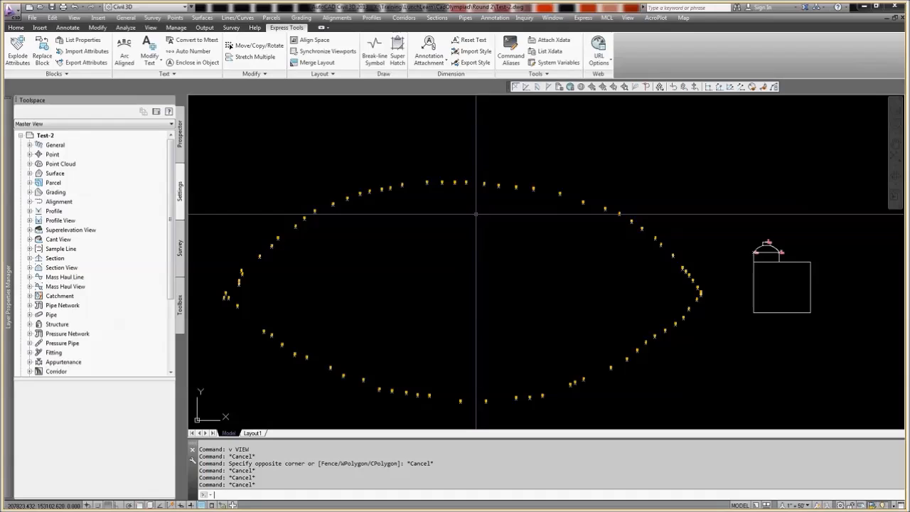
Step: Draw a polyline through survey points 10 to 85 using the Point Number transparent command
{"action": "type", "text": "pl"}
{"action": "key", "text": "Return"}
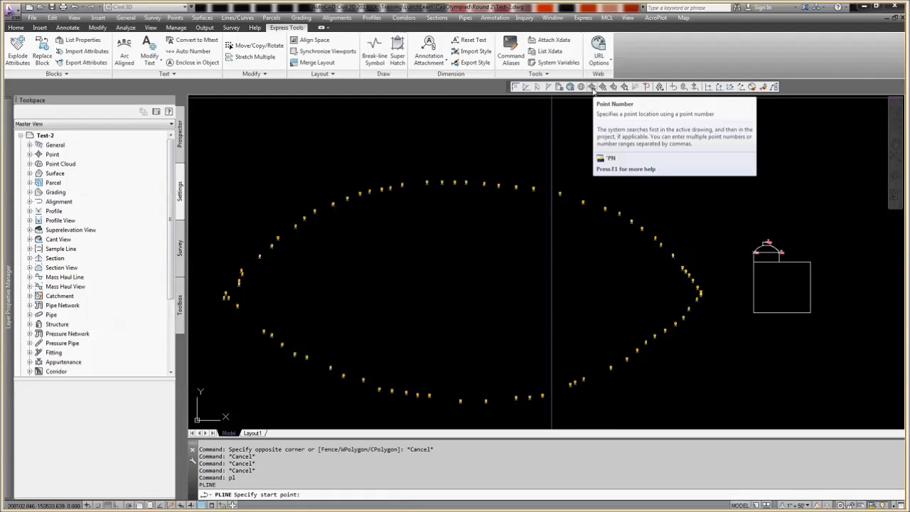
{"action": "left_click", "coordinate": [592, 86]}
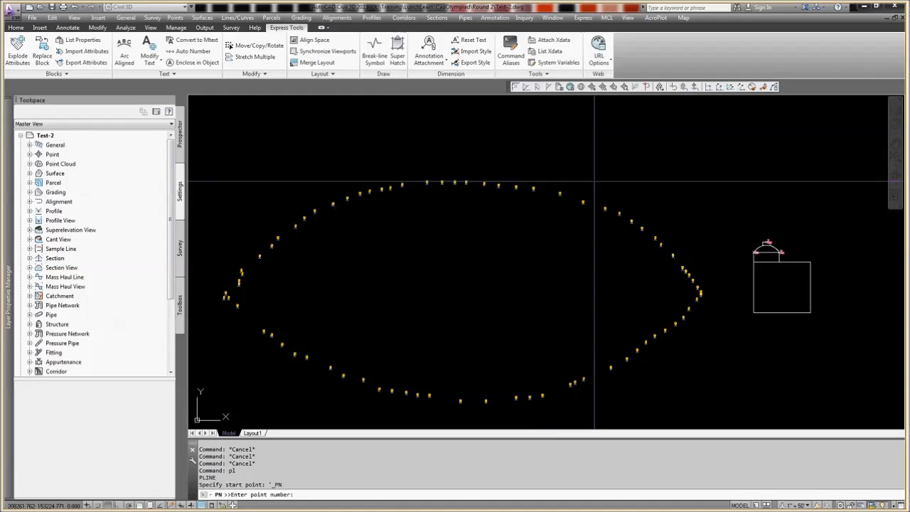
{"action": "type", "text": "1-75"}
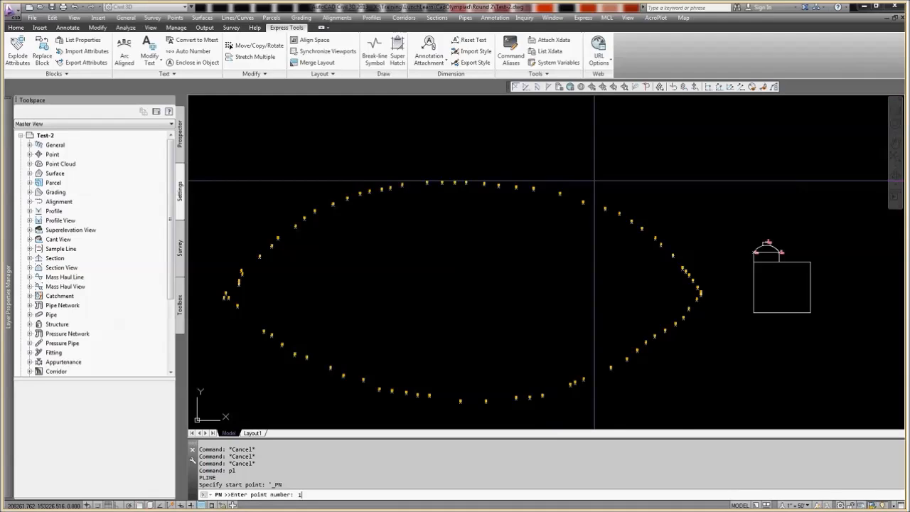
{"action": "key", "text": "Return"}
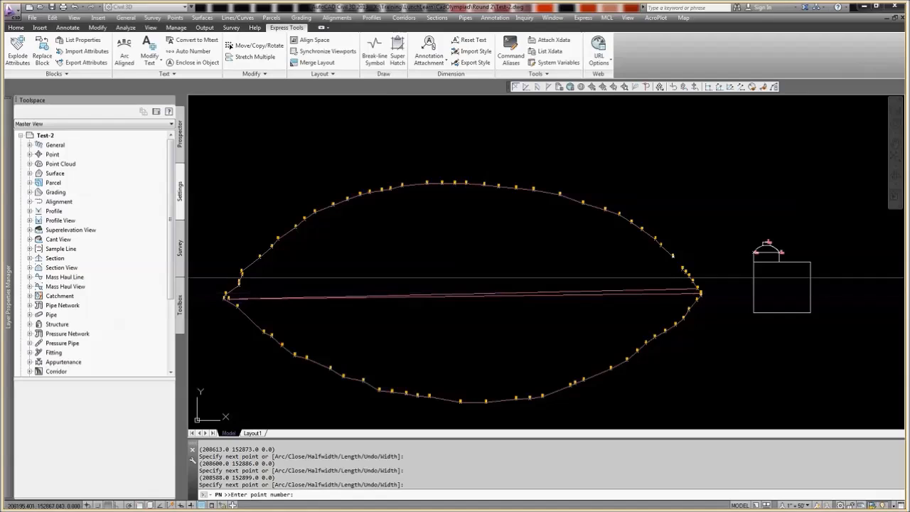
{"action": "key", "text": "Escape"}
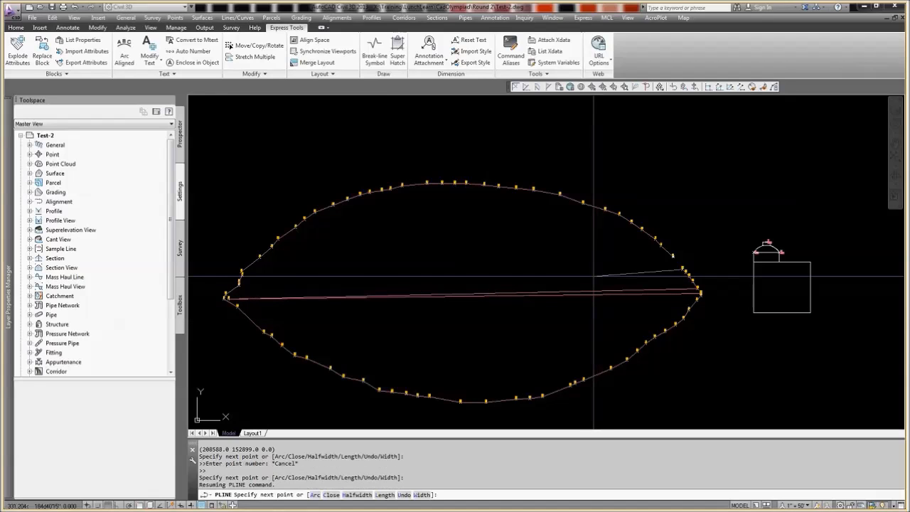
{"action": "key", "text": "Escape"}
Step: List the properties of the polyline through the survey points and examine its length
{"action": "left_click", "coordinate": [600, 291]}
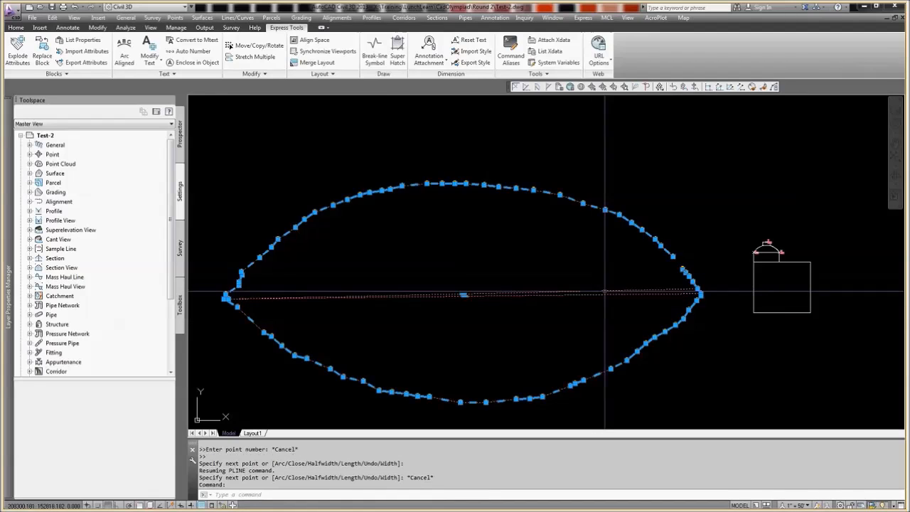
{"action": "type", "text": "li"}
{"action": "key", "text": "Return"}
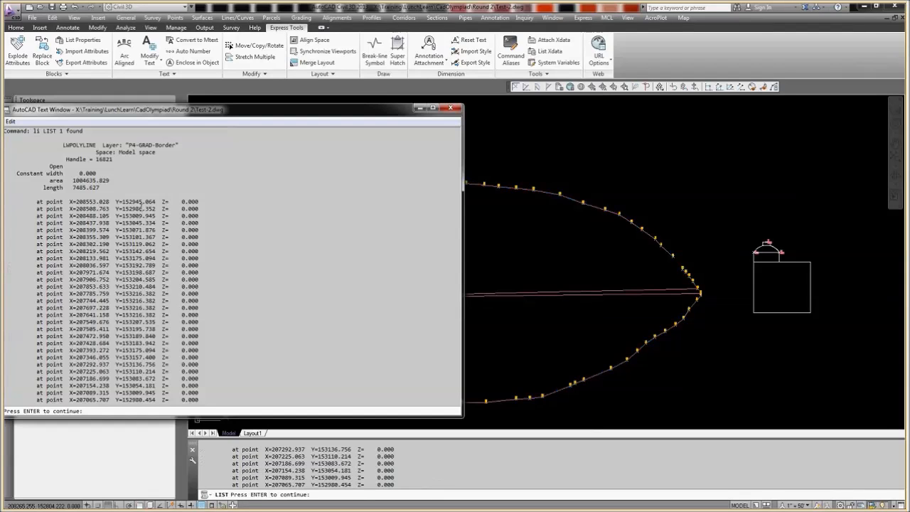
{"action": "left_click_drag", "start_coordinate": [97, 187], "coordinate": [72, 187]}
{"action": "left_click", "coordinate": [419, 108]}
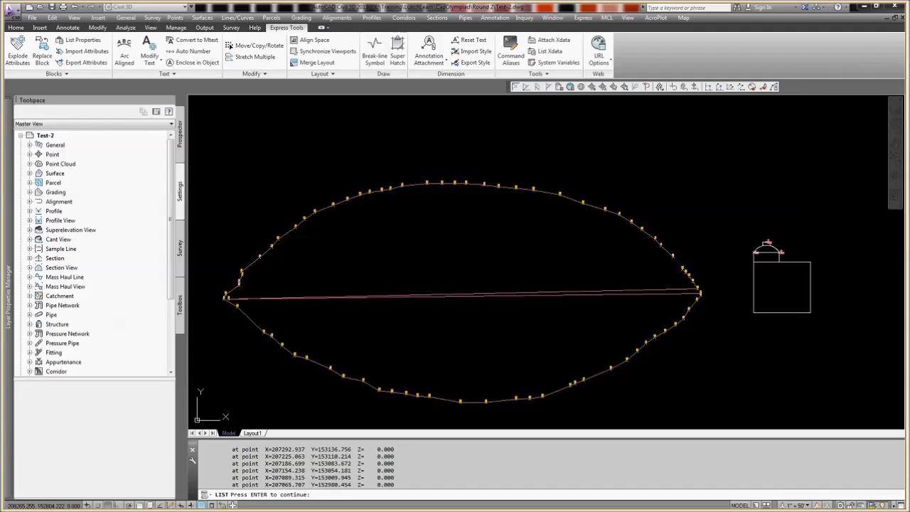
{"action": "key", "text": "Escape"}
Step: Try starting a 3D polyline at point 14 using the Point Object transparent command
{"action": "middle_click_drag", "start_coordinate": [488, 263], "coordinate": [445, 269]}
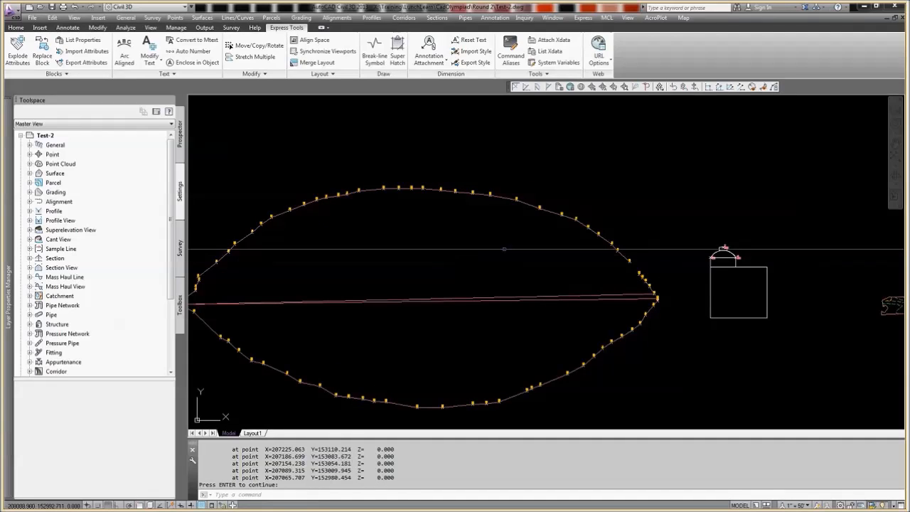
{"action": "middle_click_drag", "start_coordinate": [484, 251], "coordinate": [419, 258]}
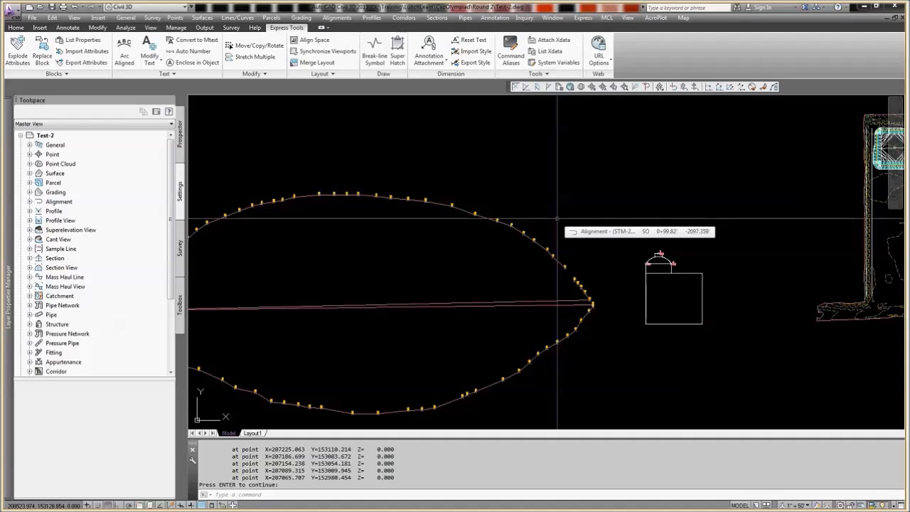
{"action": "type", "text": "3P"}
{"action": "key", "text": "Return"}
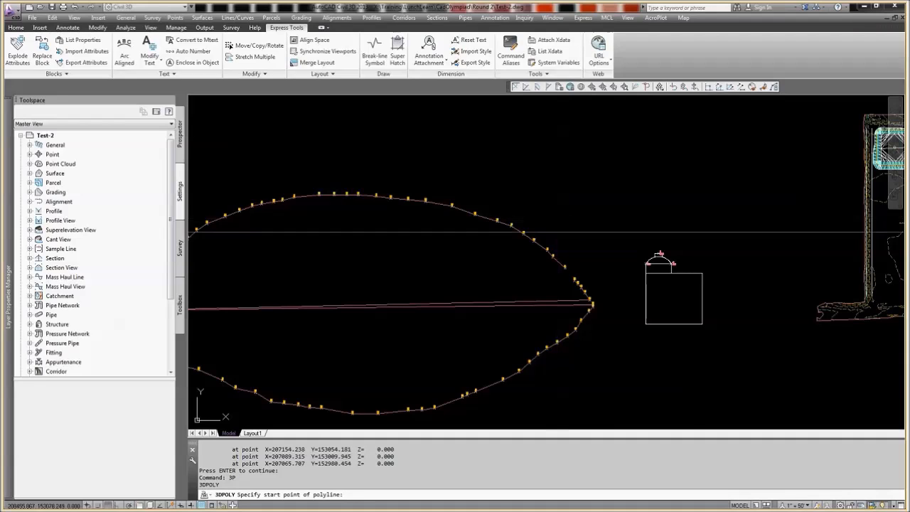
{"action": "scroll", "coordinate": [470, 235], "scroll_direction": "up", "scroll_amount": 4}
{"action": "scroll", "coordinate": [471, 235], "scroll_direction": "up", "scroll_amount": 2}
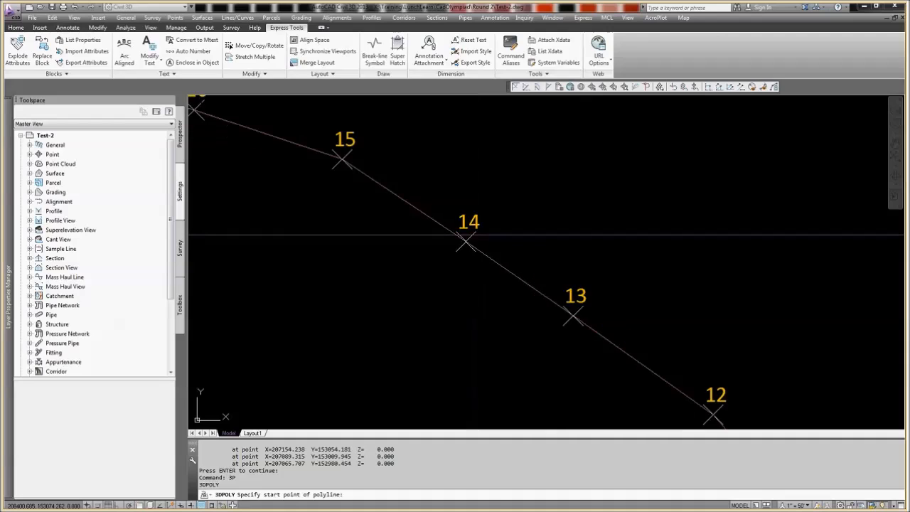
{"action": "left_click", "coordinate": [616, 86]}
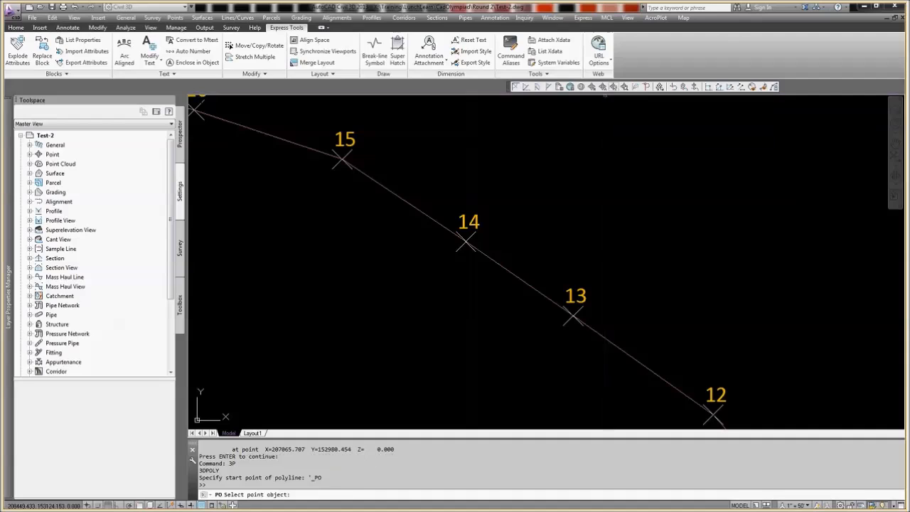
{"action": "left_click", "coordinate": [466, 242]}
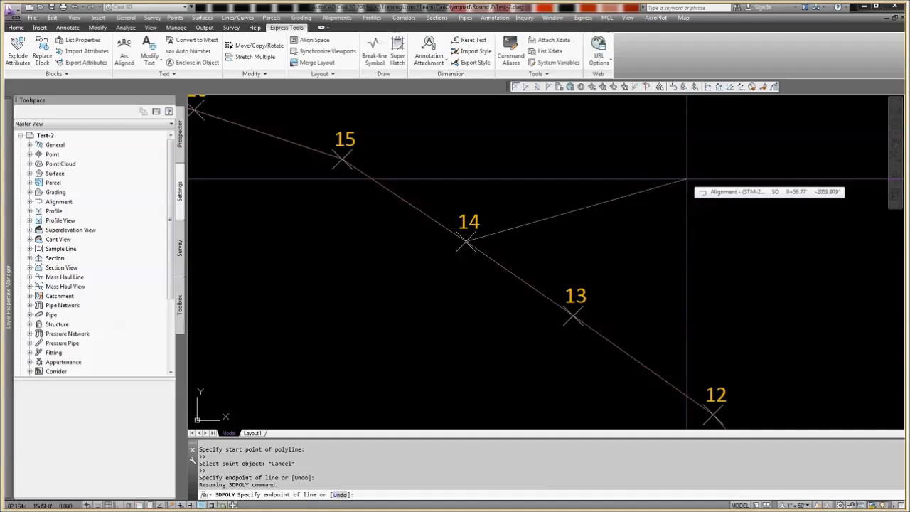
{"action": "key", "text": "Escape"}
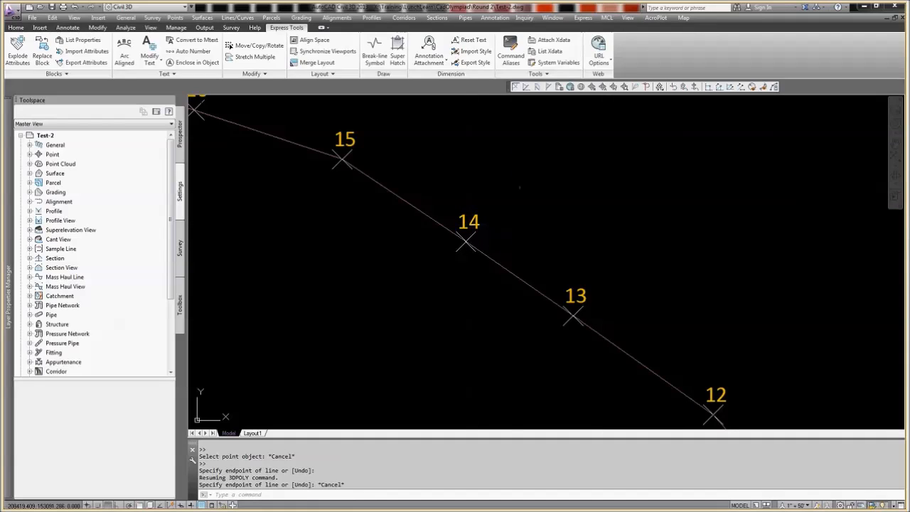
Step: Locate the short alignment and its pipe network profile view south of the survey points
{"action": "scroll", "coordinate": [498, 178], "scroll_direction": "down", "scroll_amount": 5}
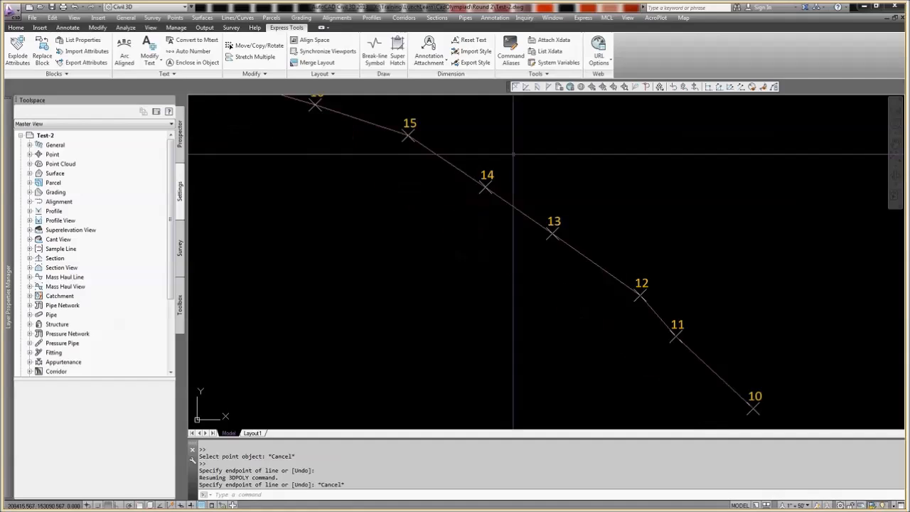
{"action": "middle_click_drag", "start_coordinate": [447, 177], "coordinate": [519, 178]}
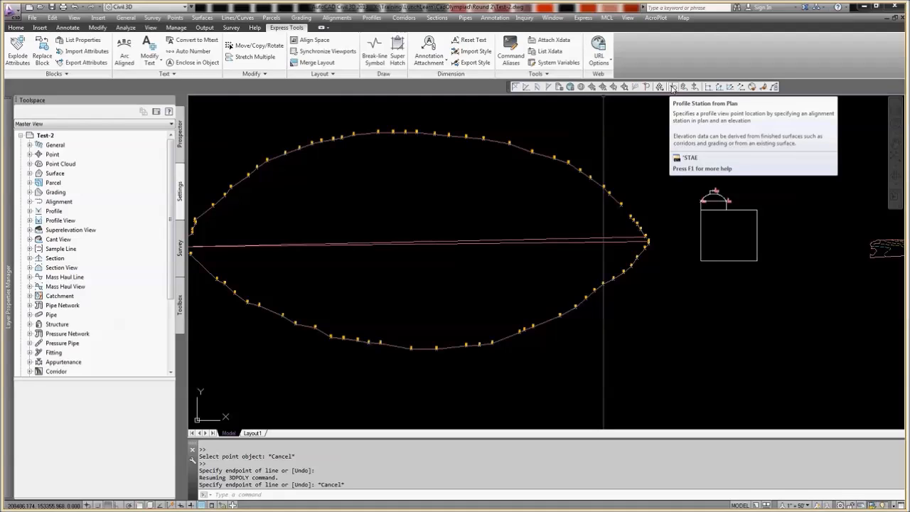
{"action": "scroll", "coordinate": [523, 176], "scroll_direction": "down", "scroll_amount": 4}
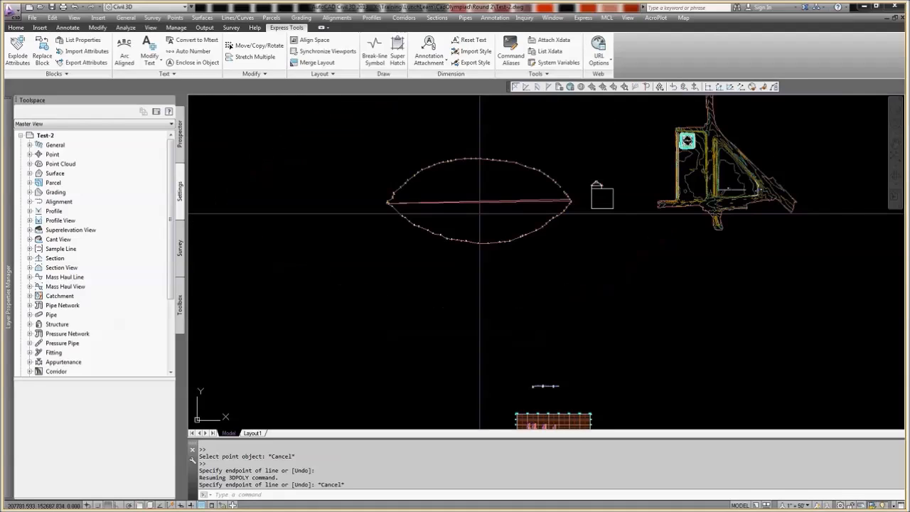
{"action": "scroll", "coordinate": [480, 212], "scroll_direction": "down", "scroll_amount": 8}
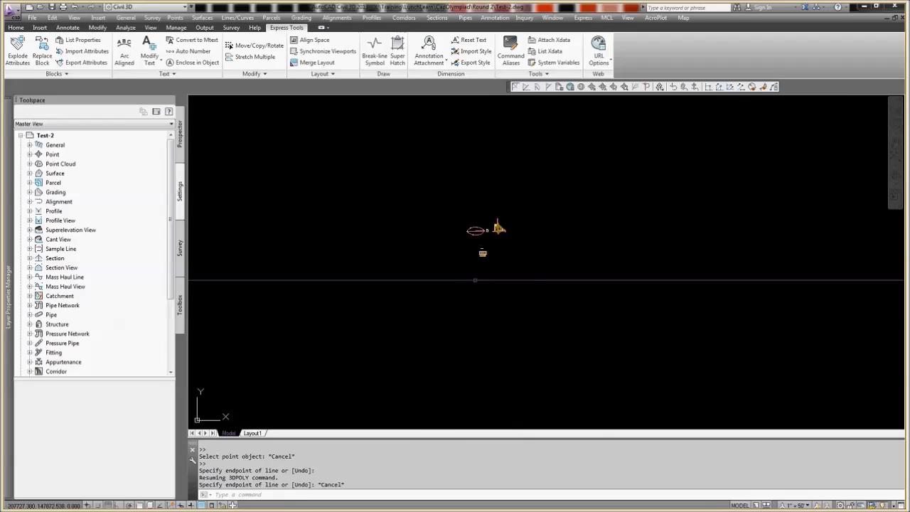
{"action": "scroll", "coordinate": [427, 246], "scroll_direction": "up", "scroll_amount": 6}
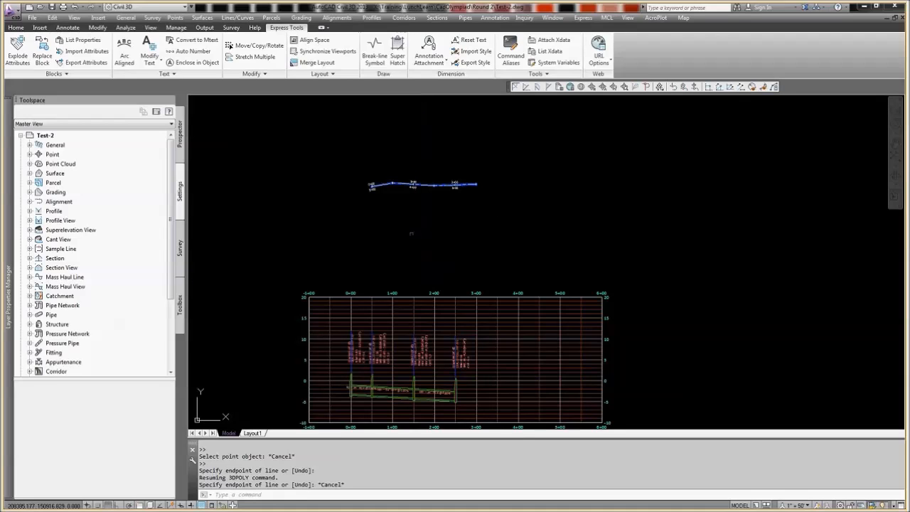